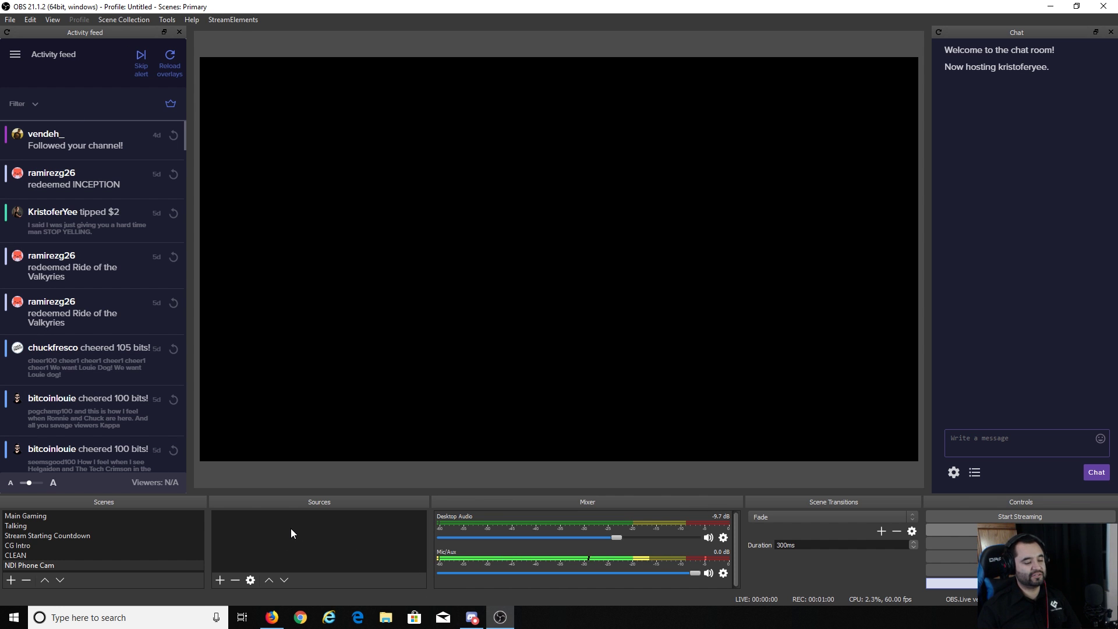
Bring up the add-source menu for the empty 'NDI Phone Cam' scene.
right_click(259, 534)
mouse_move(297, 542)
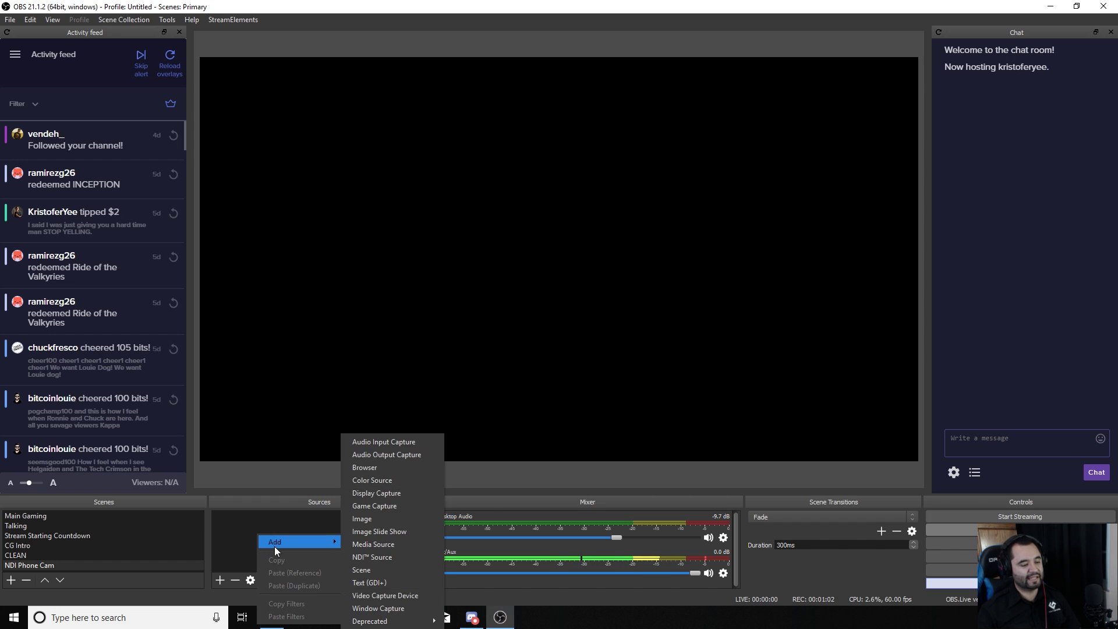
Add an NDI™ Source named 'Cell Phone' to the scene.
left_click(411, 557)
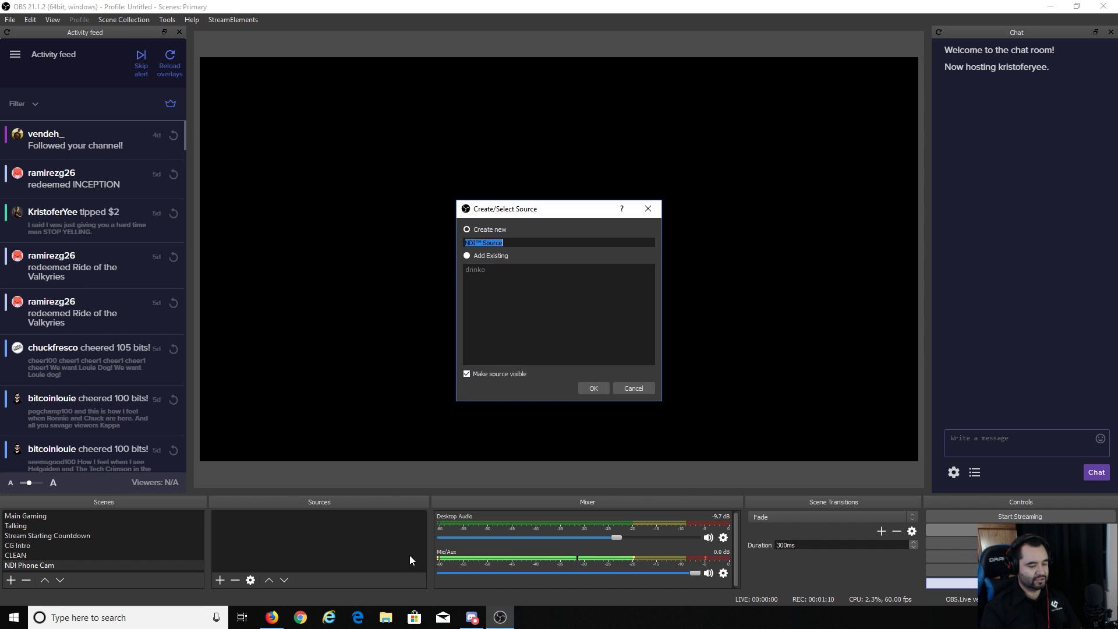
type("ne")
key("Return")
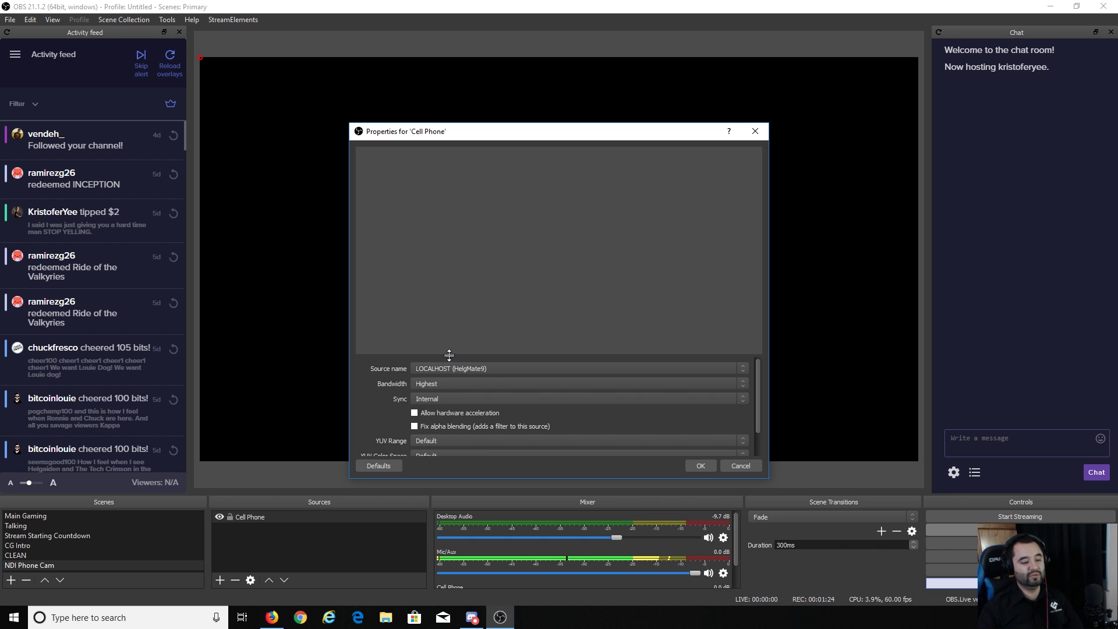
Accept the Cell Phone properties, then apply Transform > Fit to screen to its feed.
left_click(698, 465)
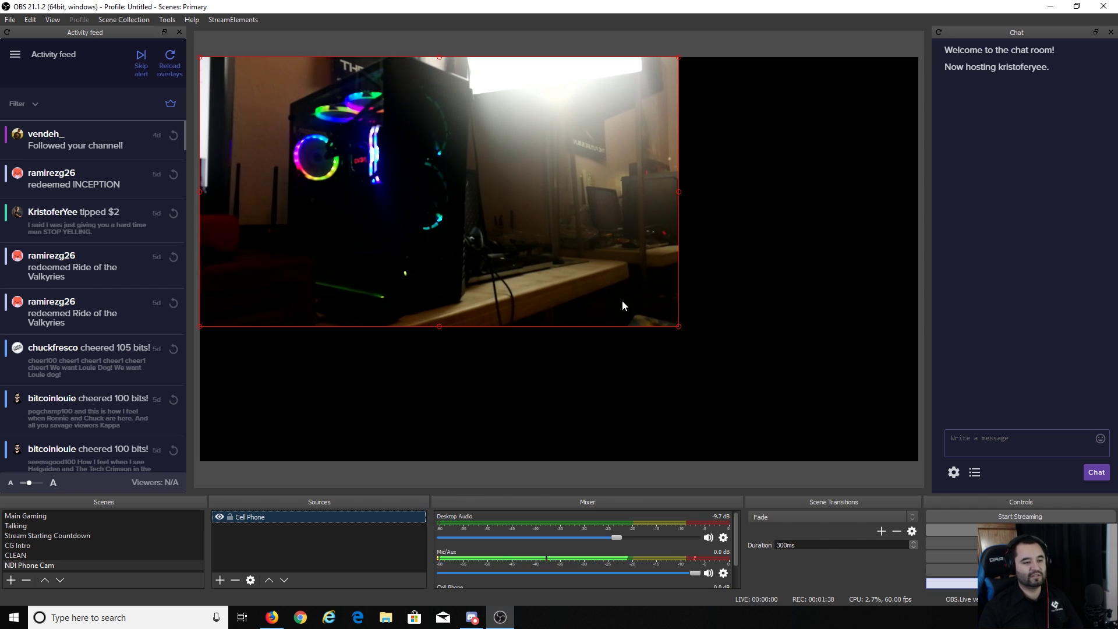
right_click(598, 259)
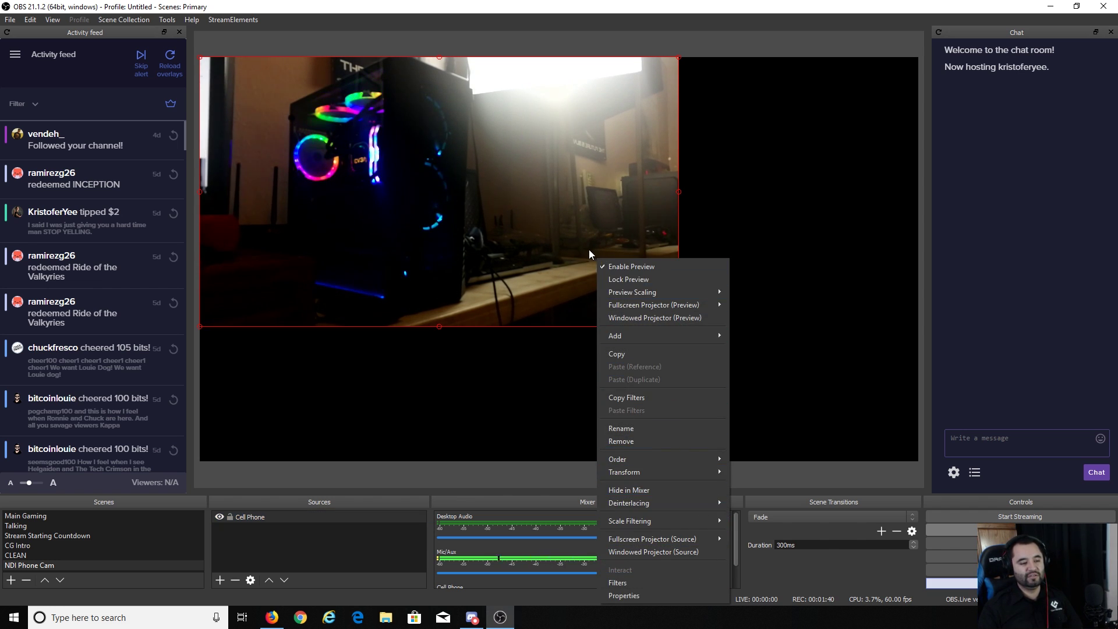
left_click(679, 337)
mouse_move(679, 337)
left_mouse_down()
mouse_move(734, 318)
mouse_move(456, 197)
left_mouse_up()
mouse_move(373, 159)
left_mouse_down()
mouse_move(387, 181)
mouse_move(367, 158)
left_mouse_up()
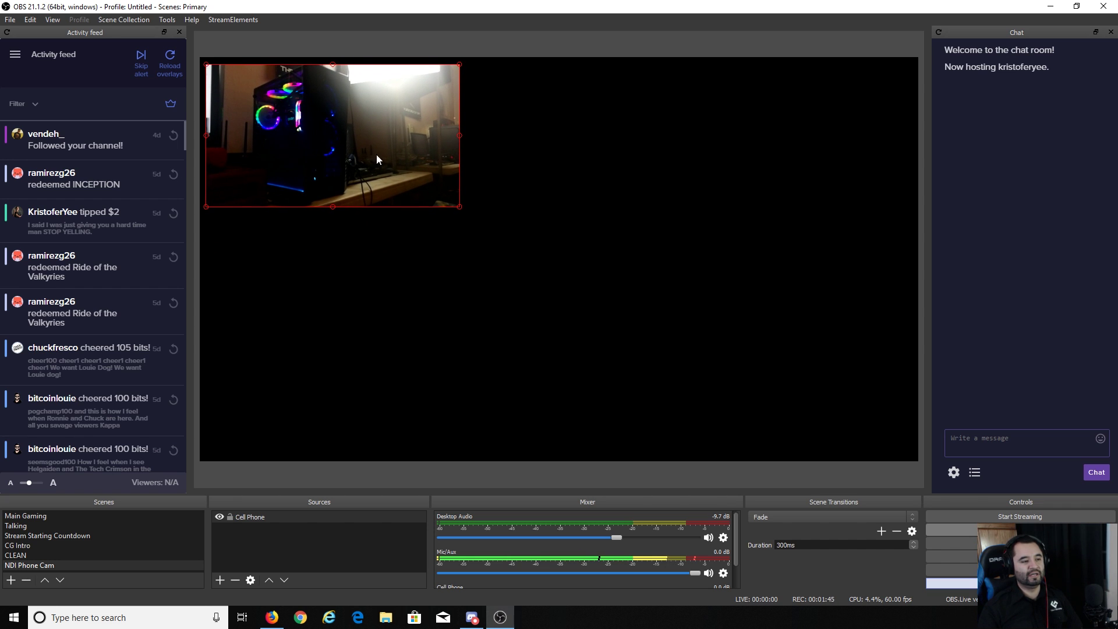
right_click(405, 167)
mouse_move(468, 379)
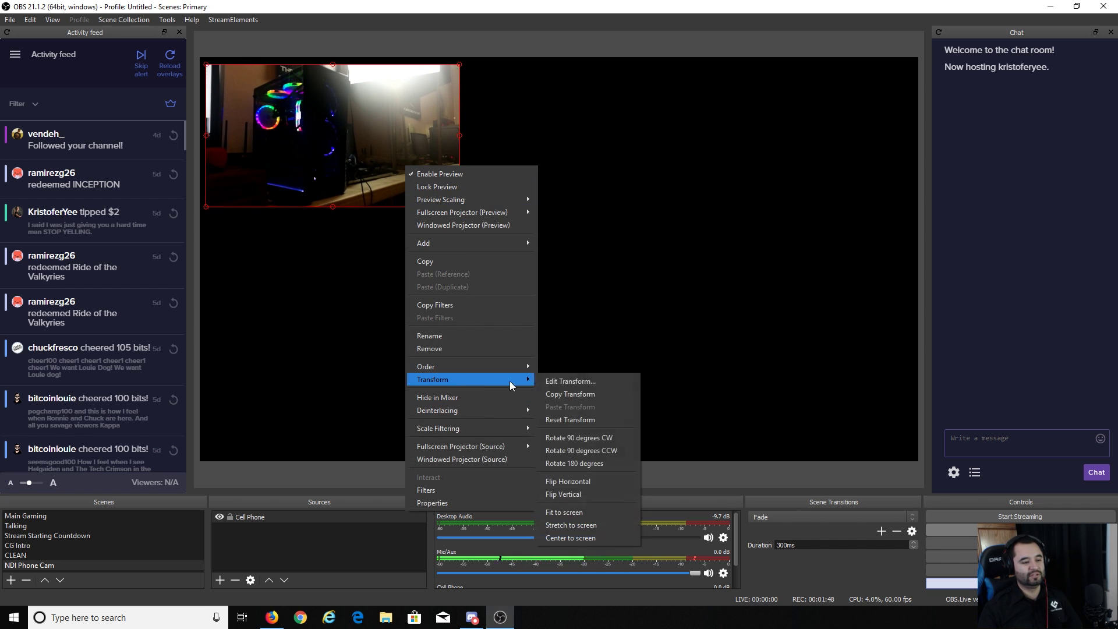
left_click(593, 513)
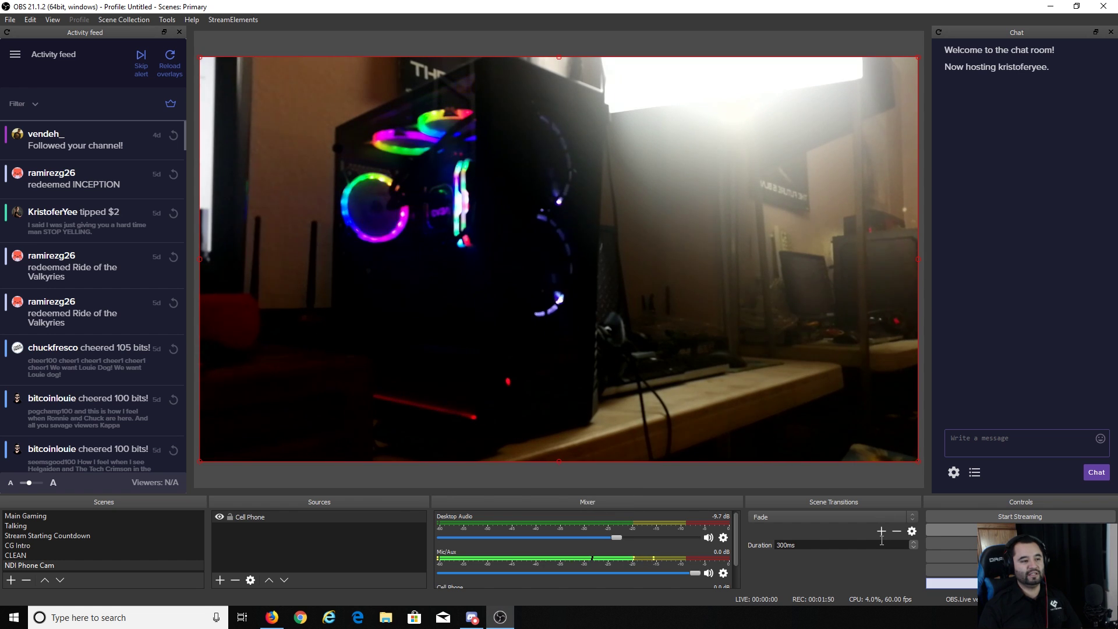